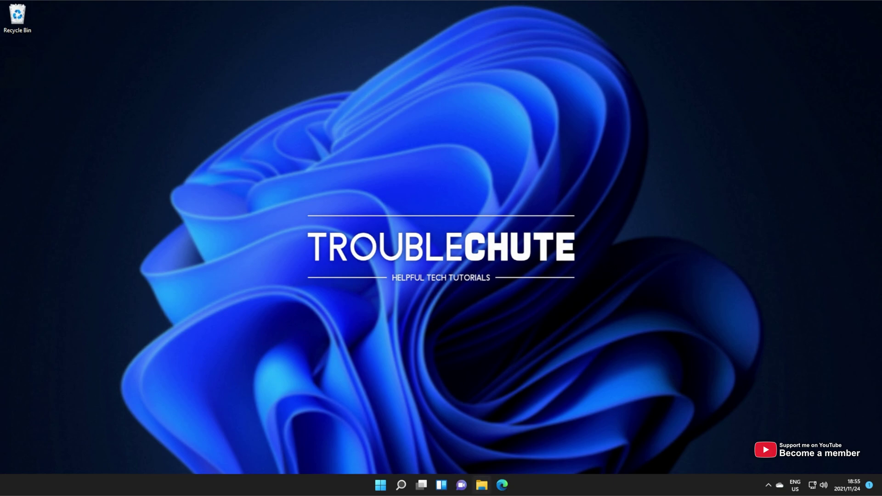
- Open File Explorer on Quick access, reposition its window, then close it
left_click(486, 491)
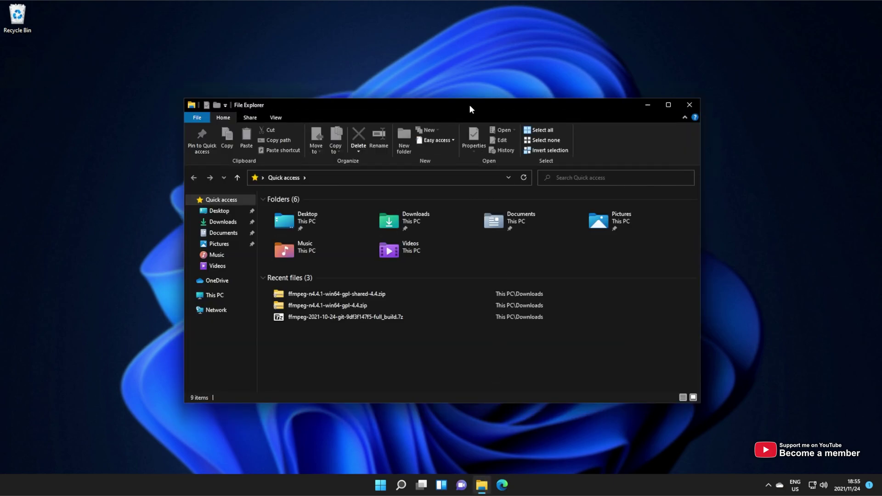
left_click_drag(469, 104, 495, 84)
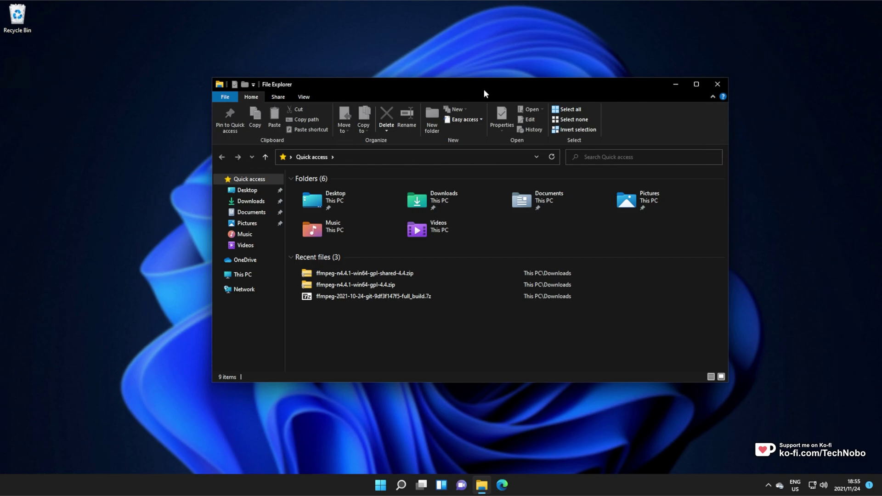
left_click_drag(483, 89, 488, 87)
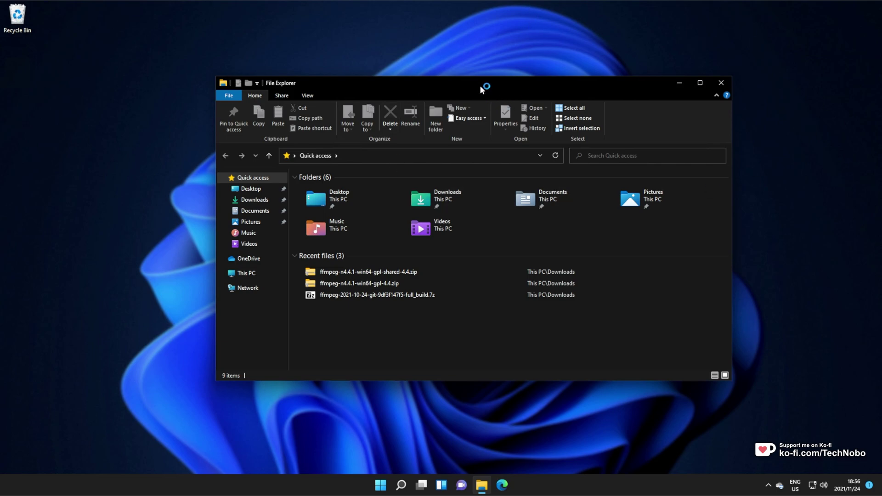
mouse_move(480, 85)
left_mouse_down()
mouse_move(493, 72)
mouse_move(469, 74)
left_mouse_up()
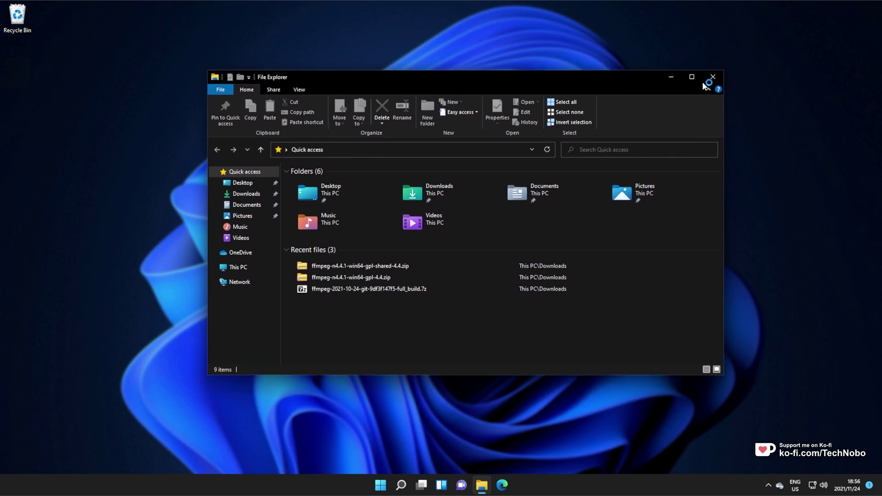
left_click(719, 82)
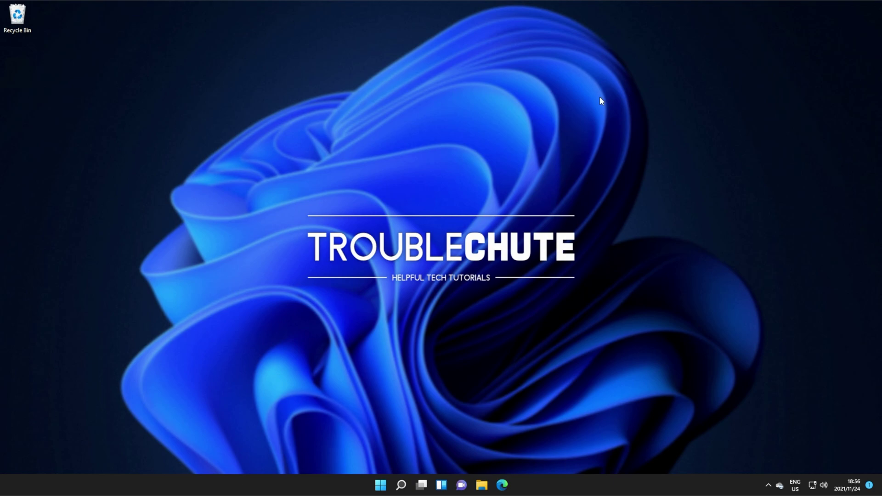
- Launch Microsoft Store by searching 'store' from the Start menu
left_click(381, 486)
type("store")
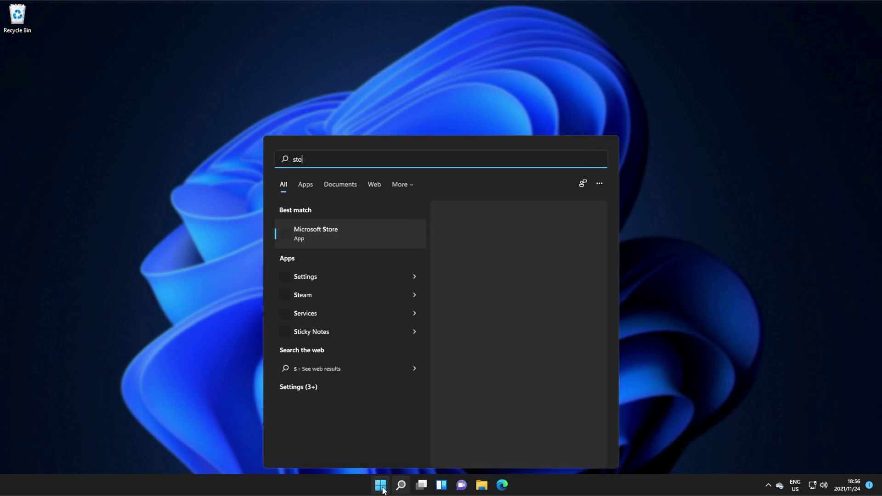
left_click(321, 235)
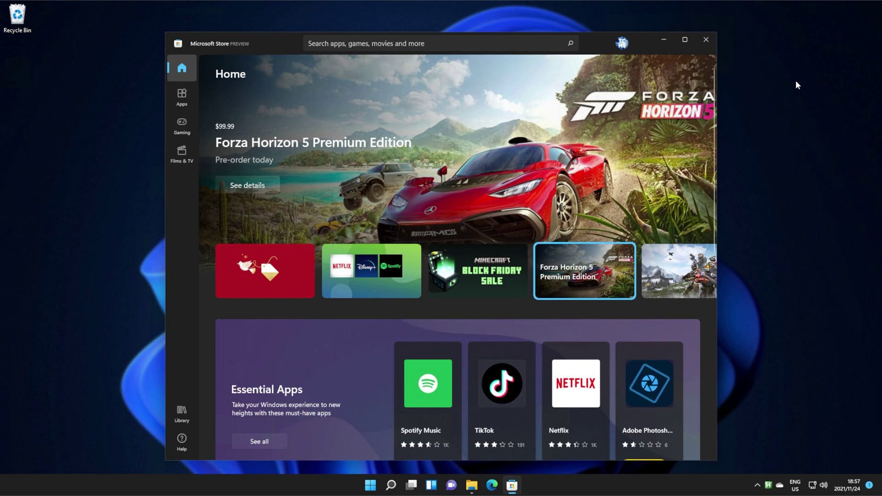
- Search the Store for 'files' and get Files - File Manager for Windows
left_click(521, 45)
type("fil")
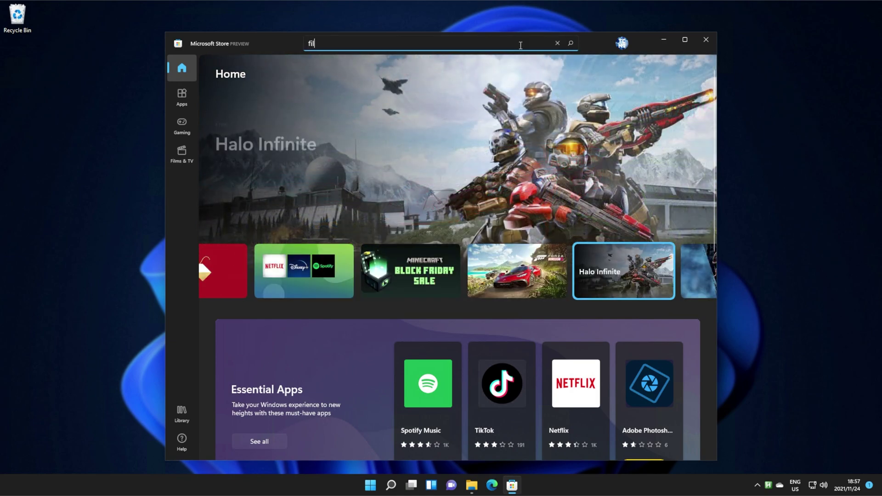
type("es")
key("Return")
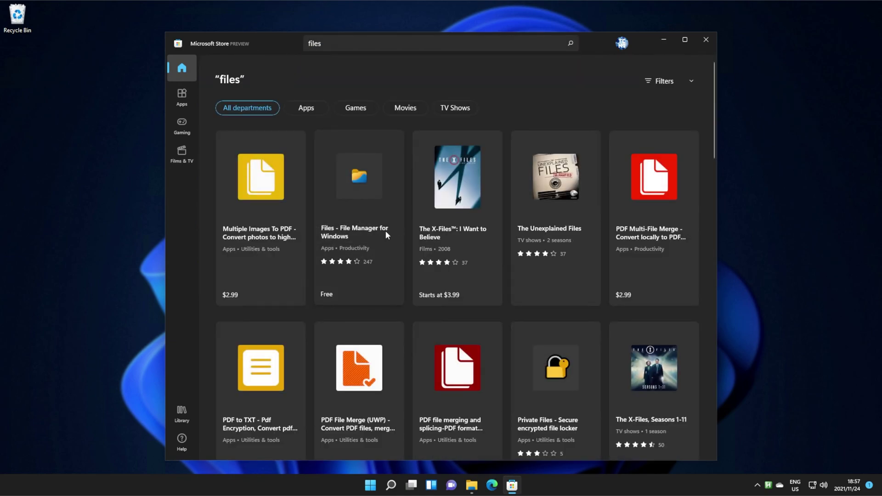
left_click(383, 198)
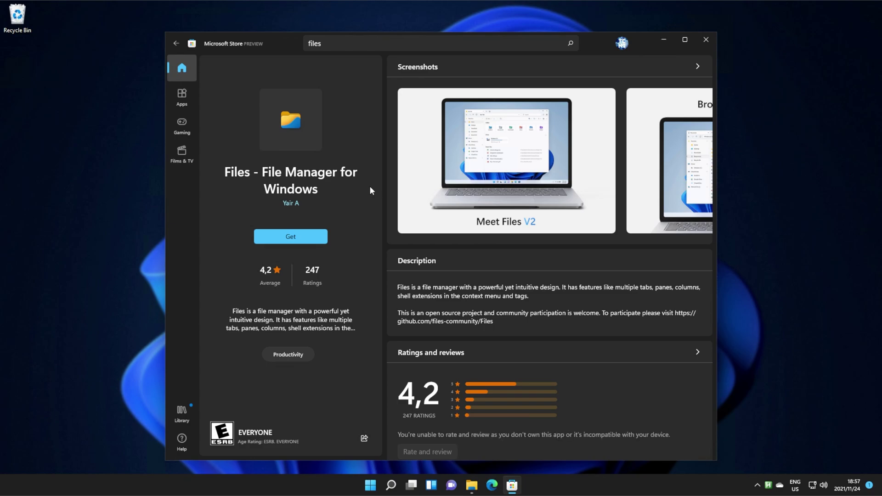
left_click(292, 235)
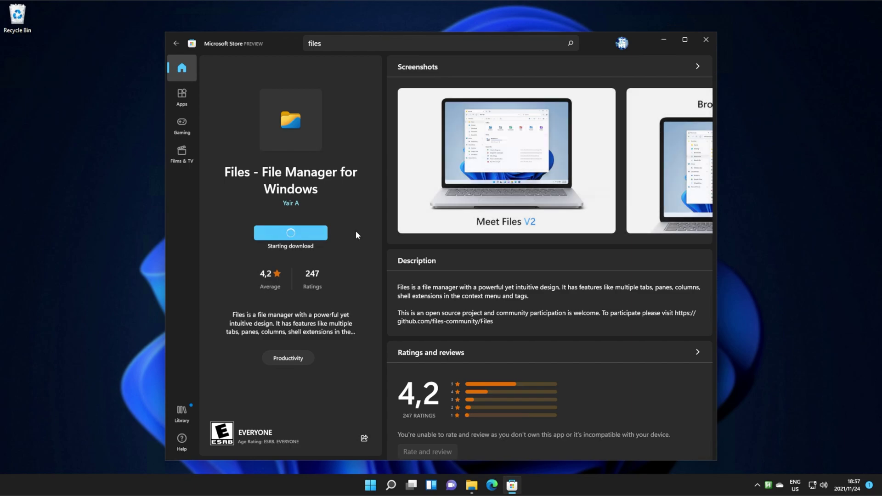
- Launch the installed Files app from the Store, then close the leftover Documents explorer window
left_click(310, 238)
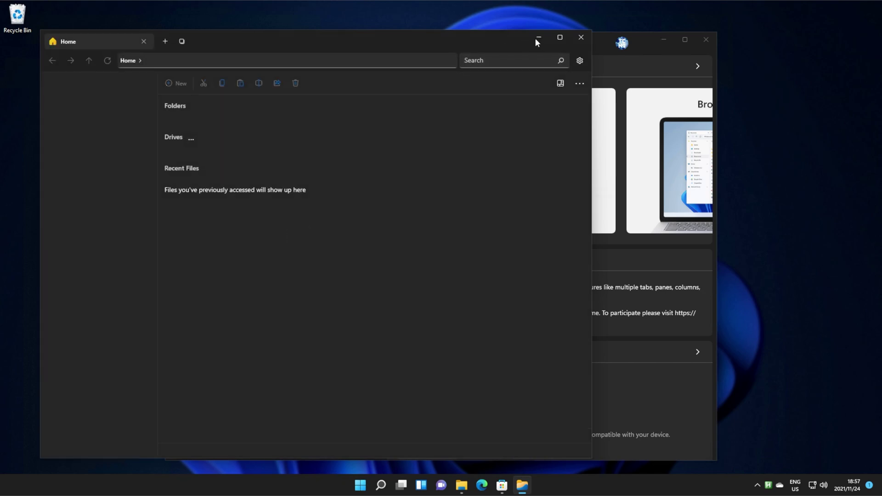
left_click(664, 40)
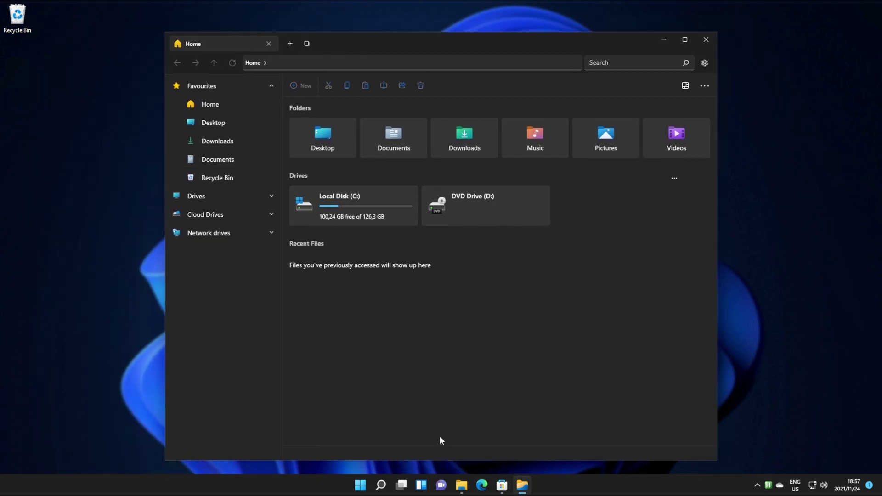
left_click(461, 485)
left_click(472, 447)
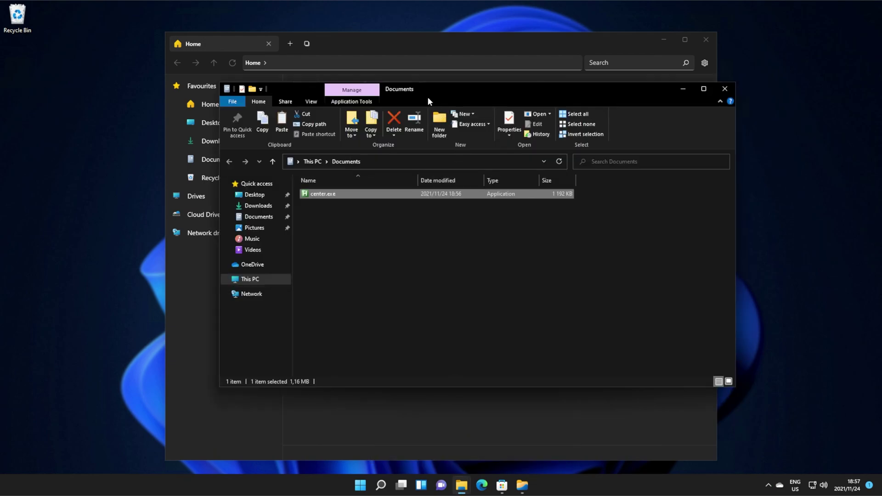
left_click_drag(428, 96, 499, 103)
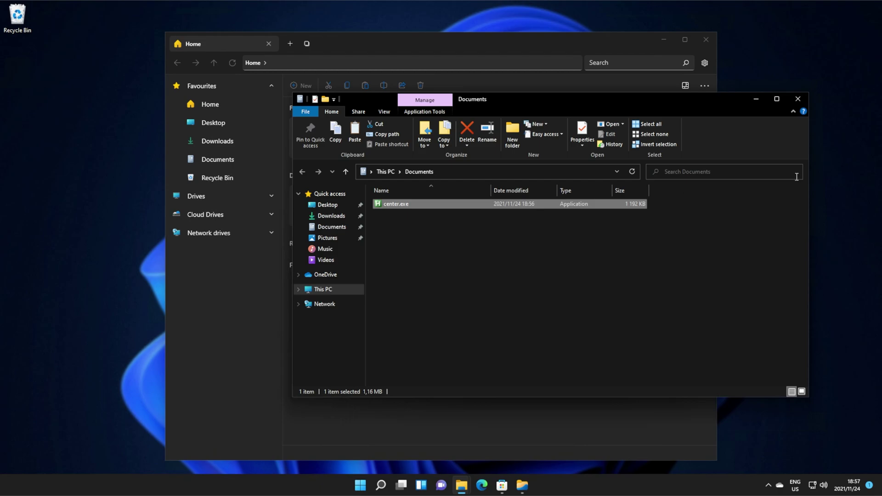
left_click(798, 98)
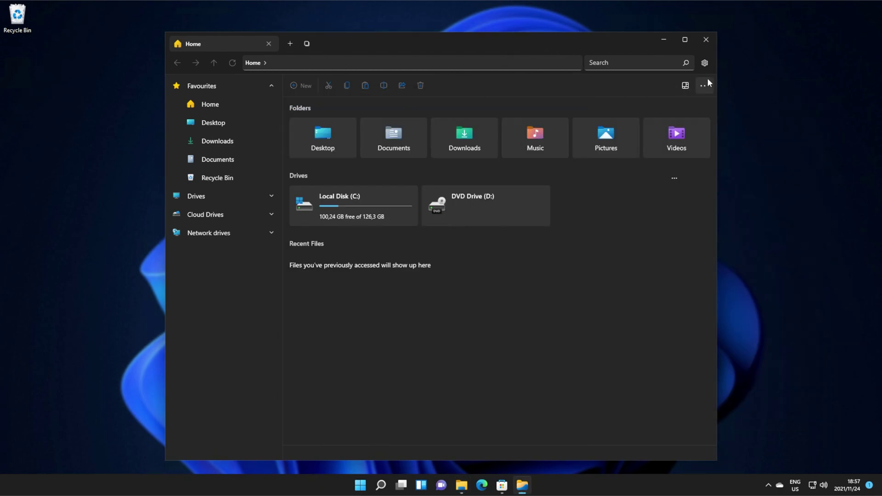
left_click(705, 64)
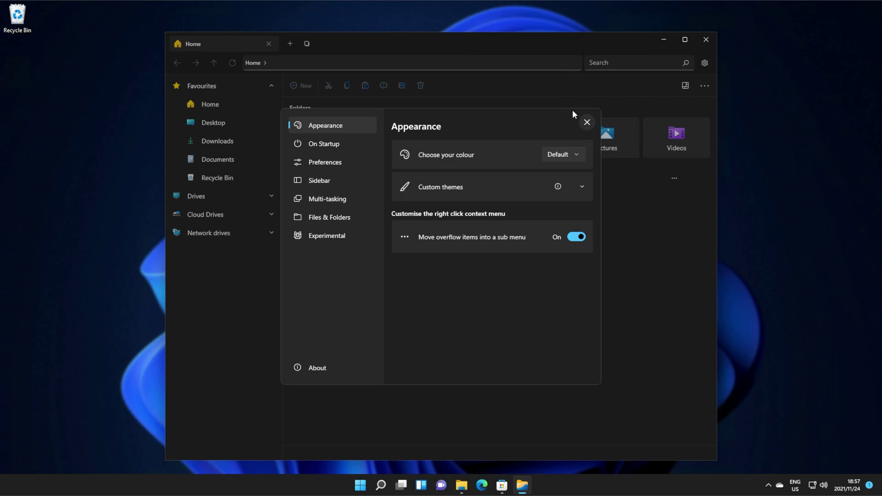
left_click(582, 188)
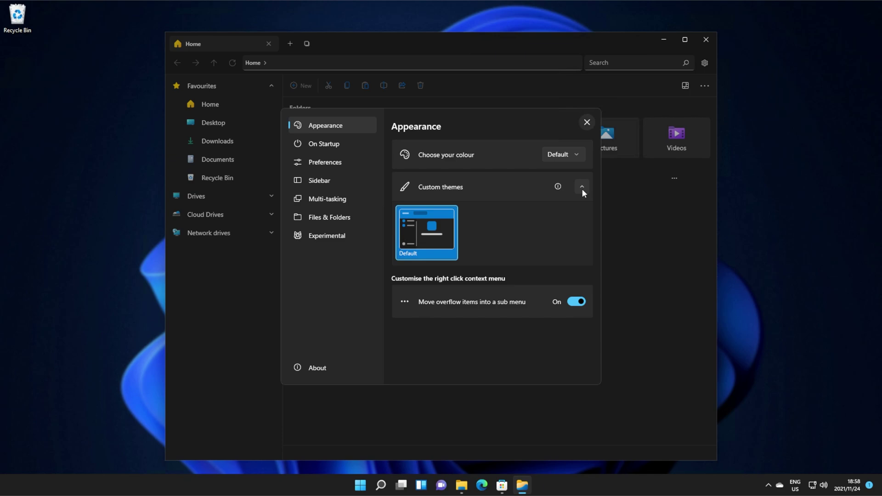
left_click(582, 188)
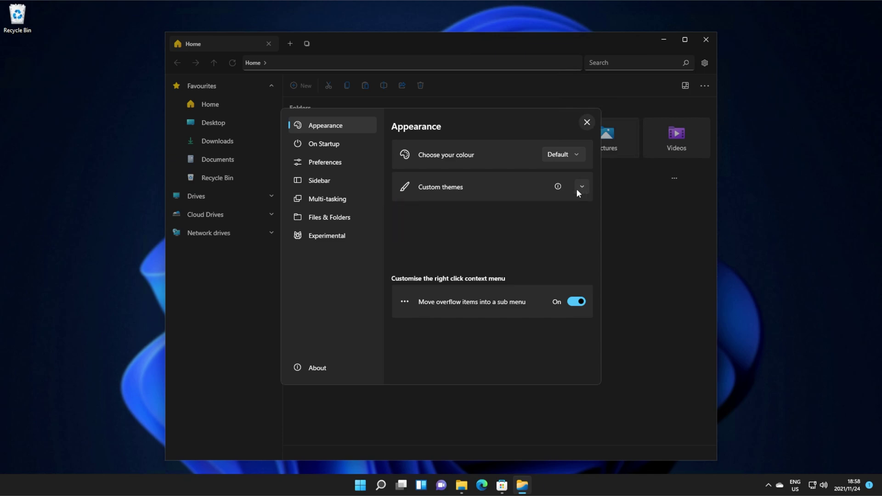
left_click(333, 144)
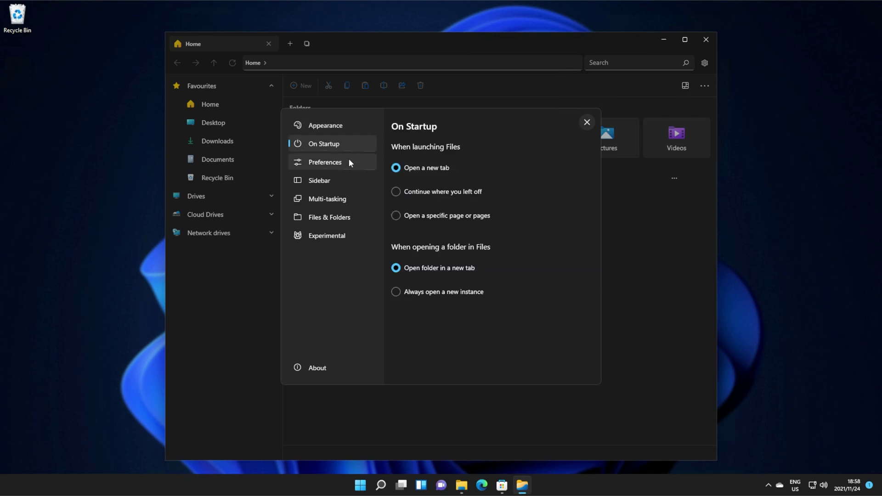
left_click(337, 162)
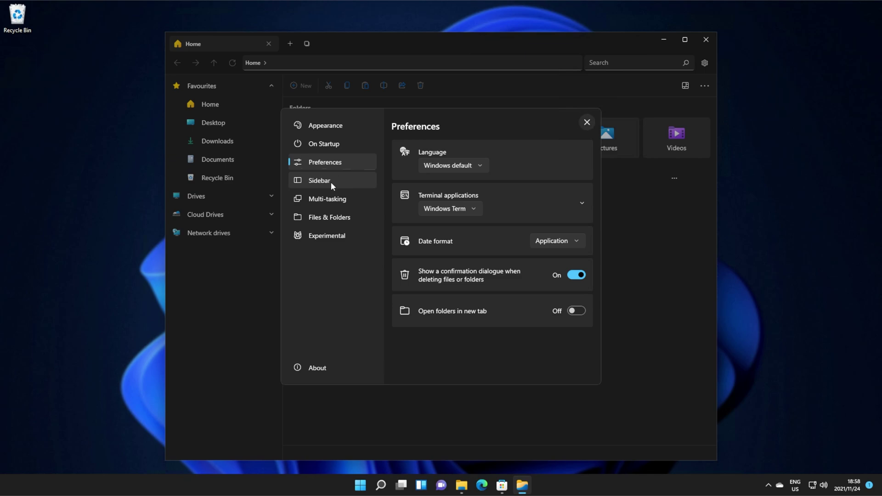
left_click(331, 182)
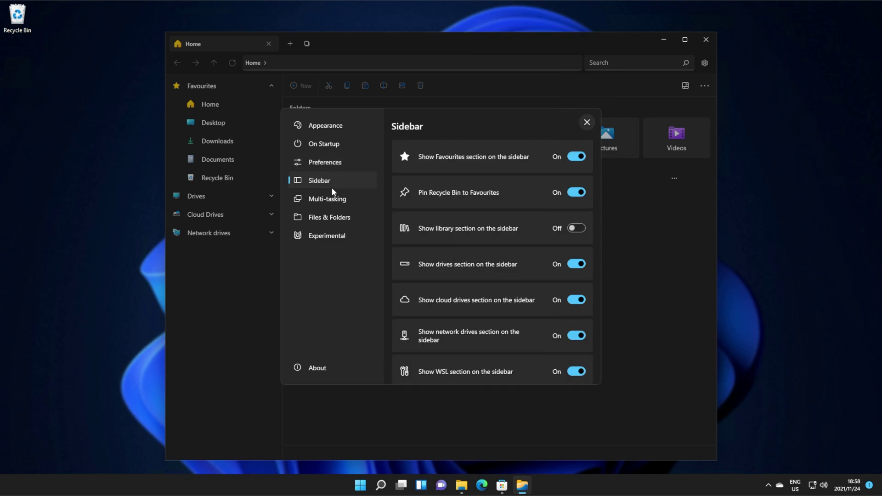
left_click(337, 202)
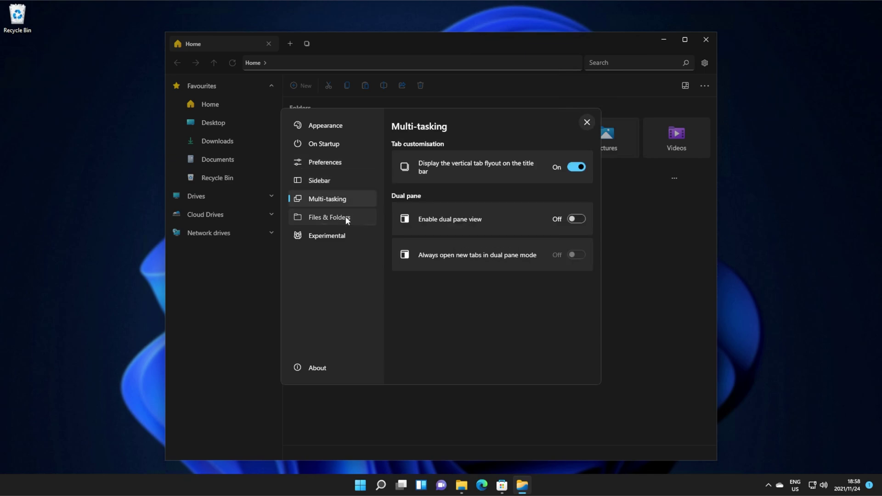
left_click(346, 217)
left_click(347, 235)
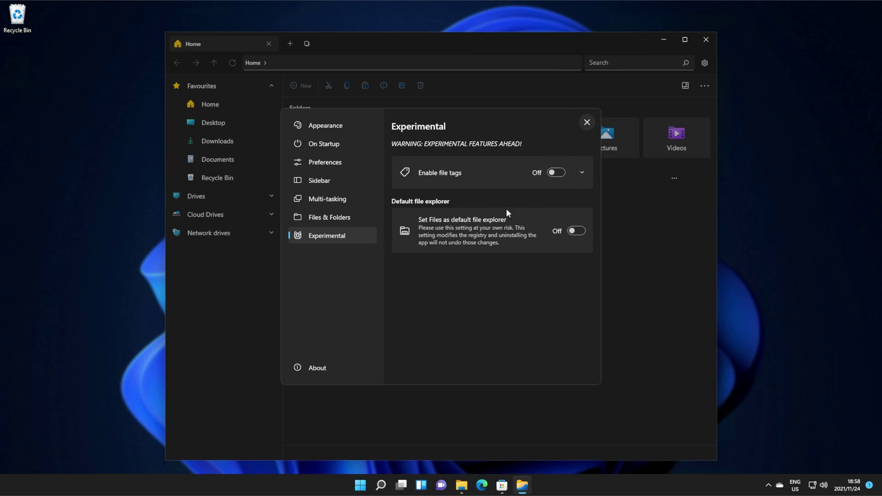
- Close Settings and switch Files into a small compact overlay window
left_click(587, 122)
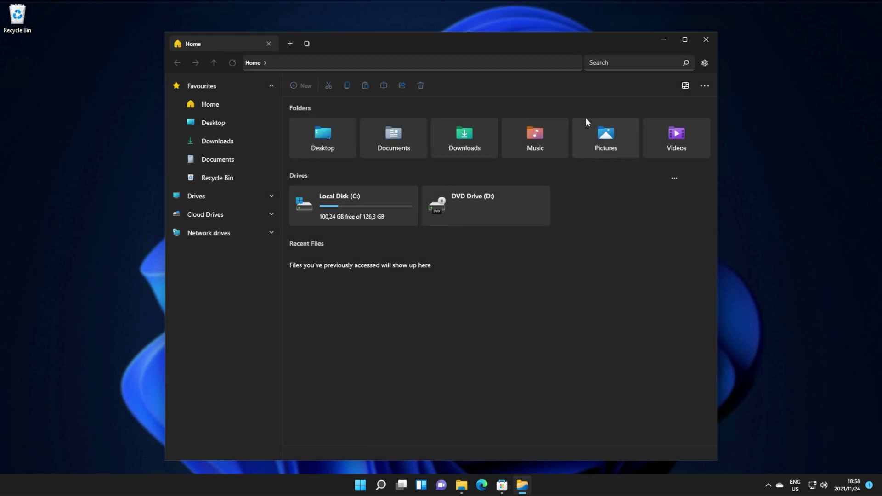
left_click(703, 85)
left_click(670, 67)
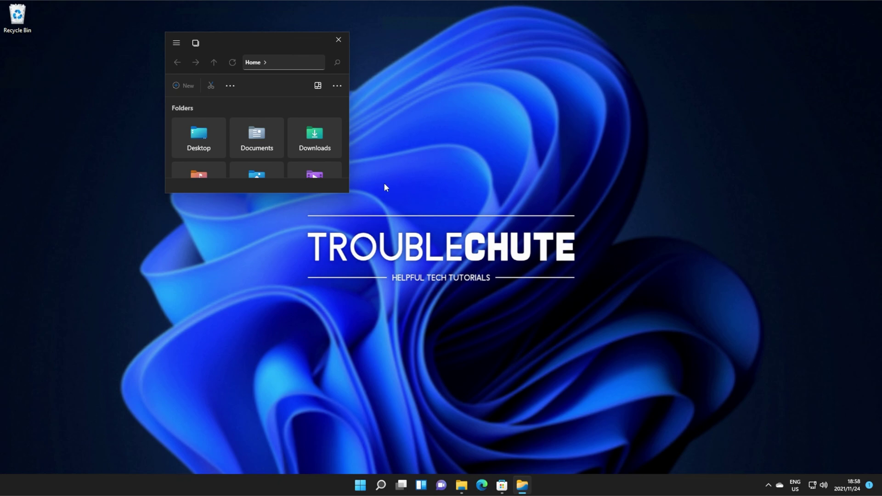
- Enlarge the compact overlay, then choose Exit compact overlay to restore the full window
left_click_drag(351, 195, 525, 341)
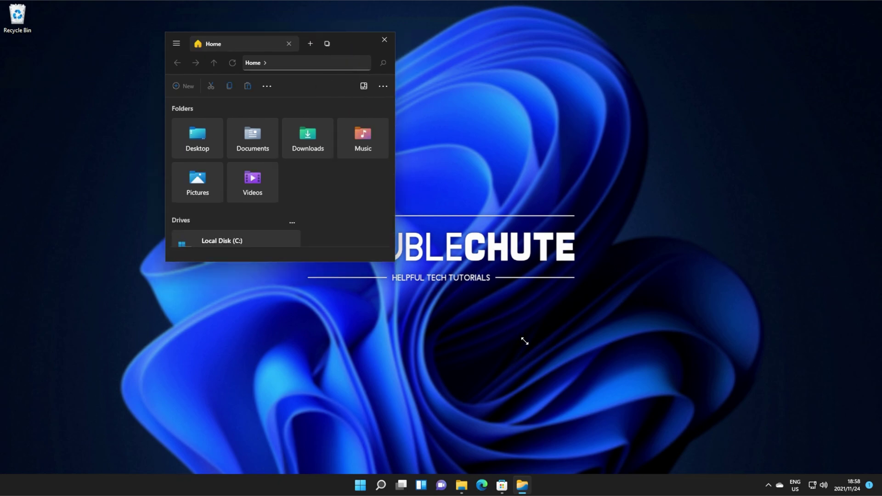
scroll(290, 161, "down", 5)
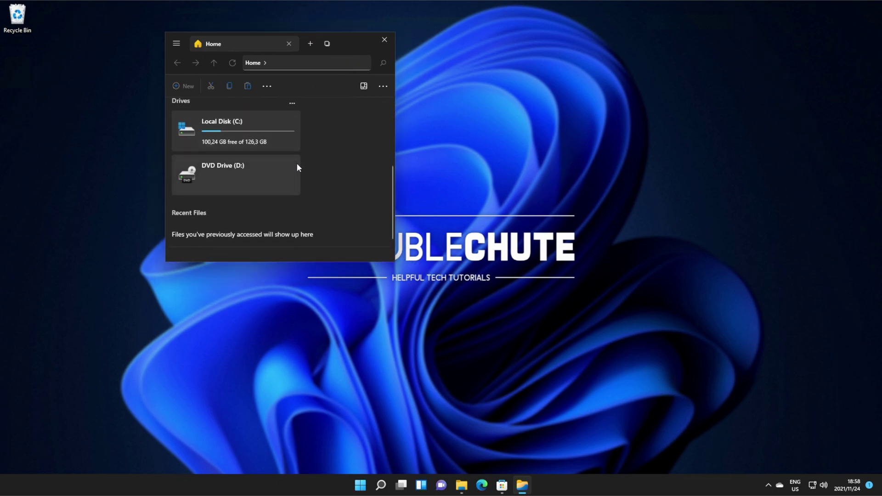
scroll(297, 167, "up", 5)
left_click(383, 86)
left_click(331, 64)
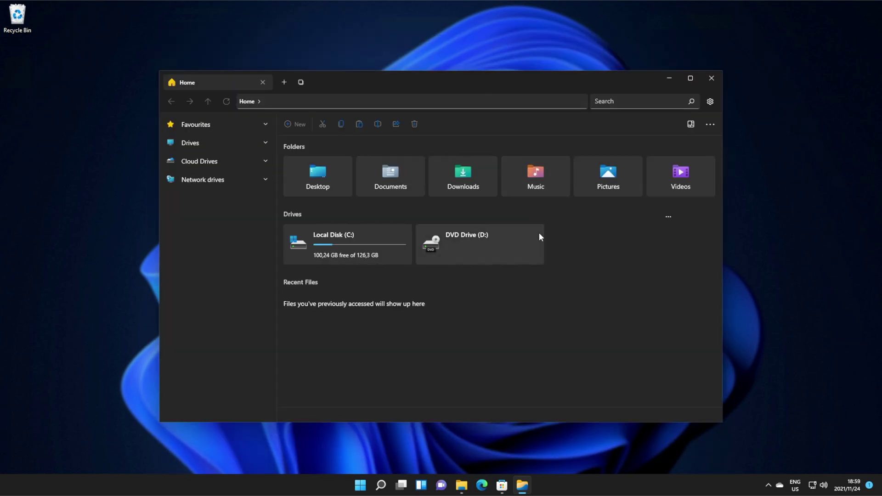
- Open a second Files window, merge its tab into the first, and show Desktop there
right_click(522, 485)
left_click(524, 427)
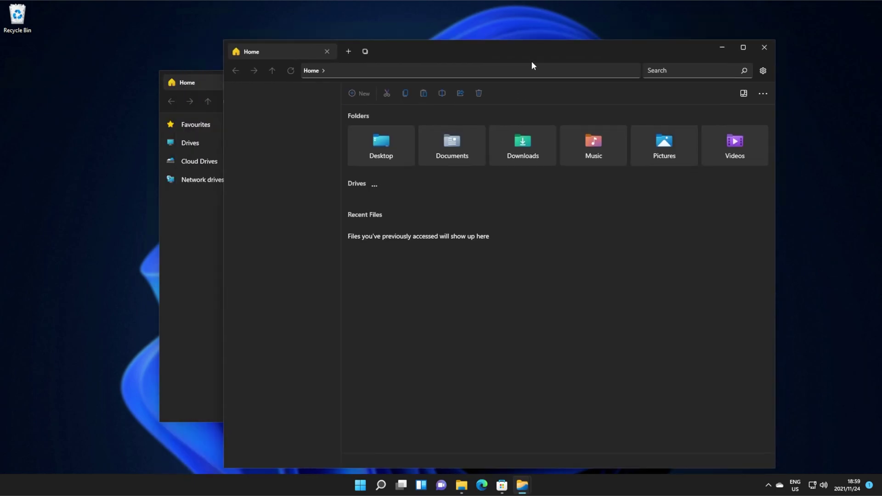
left_click_drag(374, 55, 282, 92)
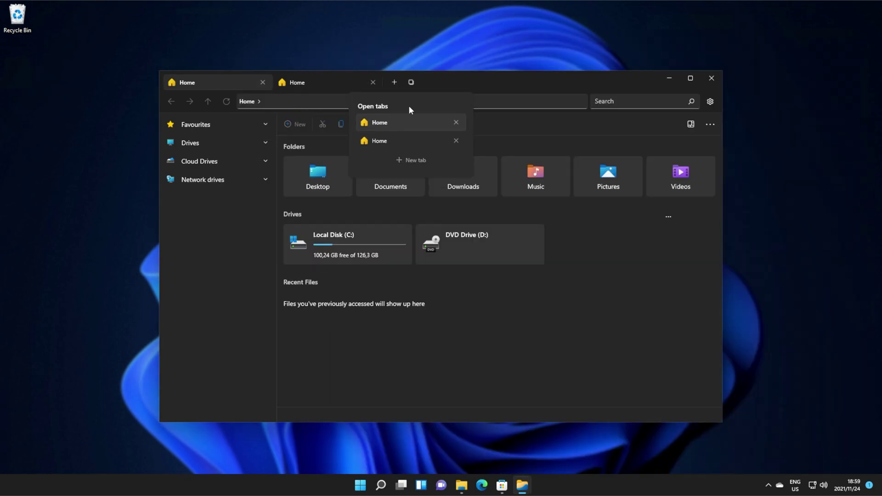
left_click(459, 90)
left_click(300, 85)
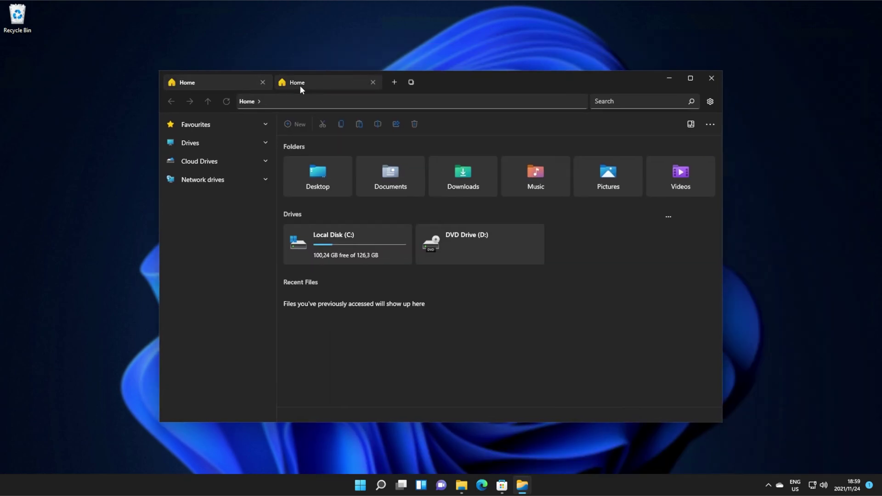
left_click(328, 169)
- Open Downloads in the first tab, select 7z2103-x64.exe, and paste it into the Desktop tab
left_click(248, 86)
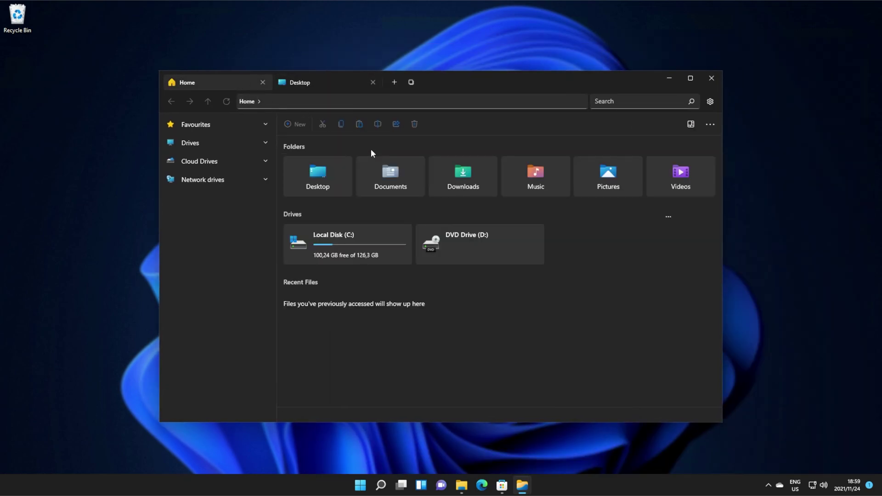
left_click(454, 185)
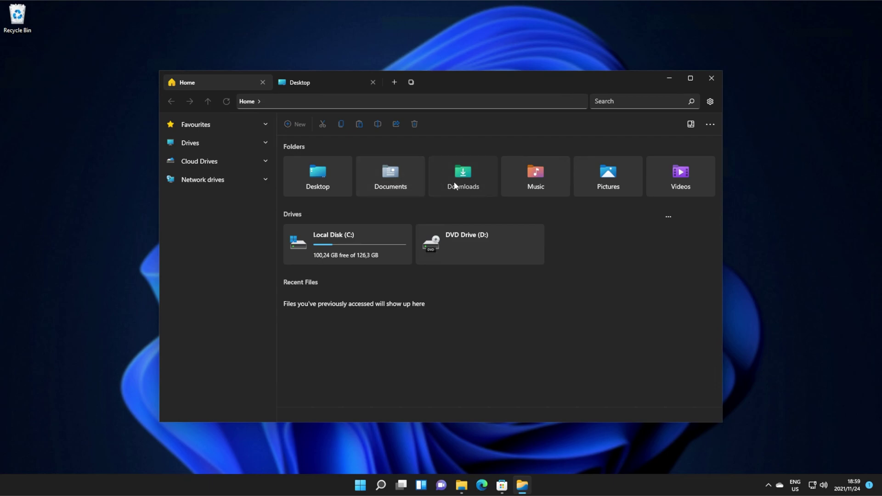
left_click(328, 83)
left_click(214, 86)
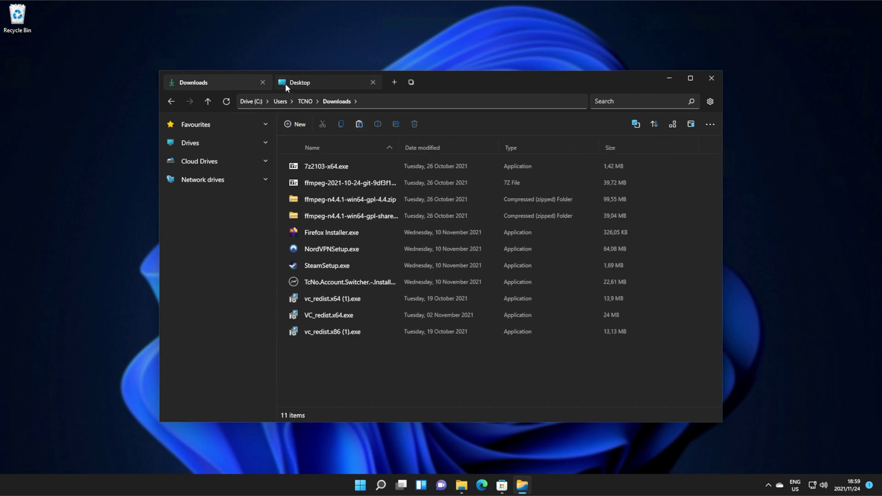
left_click(361, 169)
left_click(333, 78)
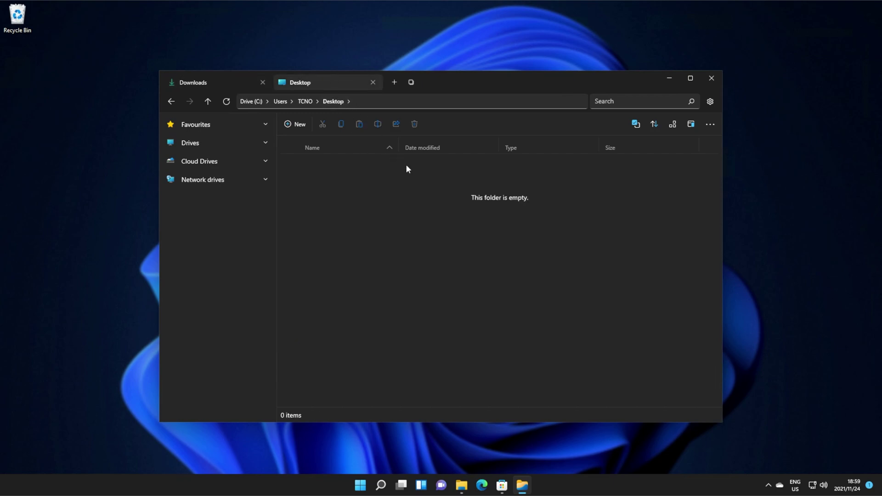
key("ctrl+v")
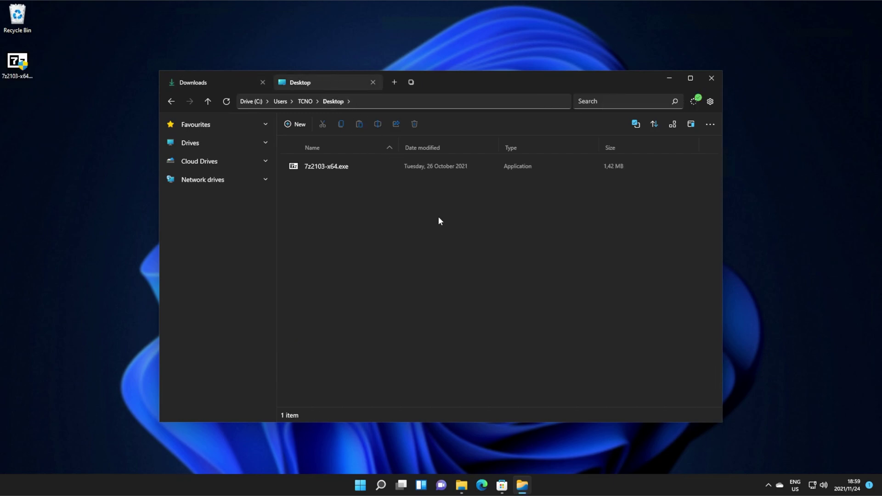
- Check the copy in Ongoing Tasks, then delete 7z2103-x64.exe from Desktop and confirm
left_click(696, 101)
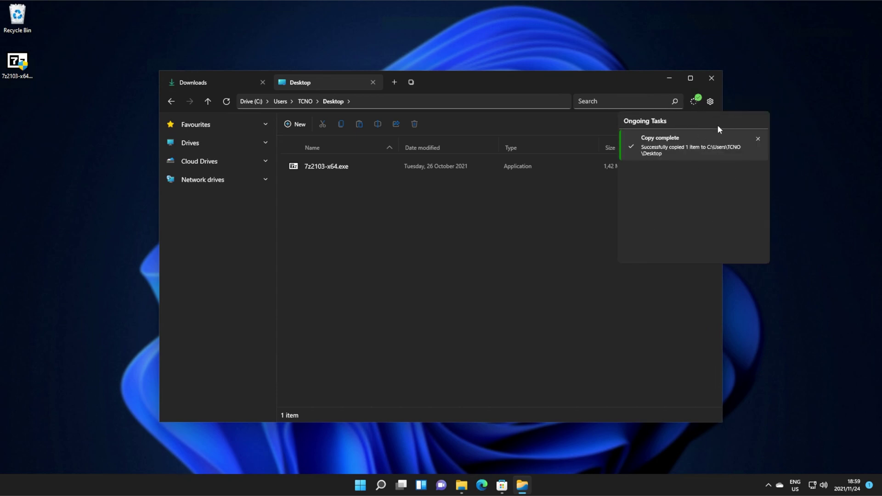
left_click(533, 265)
left_click_drag(513, 246, 470, 211)
key("Delete")
left_click(375, 227)
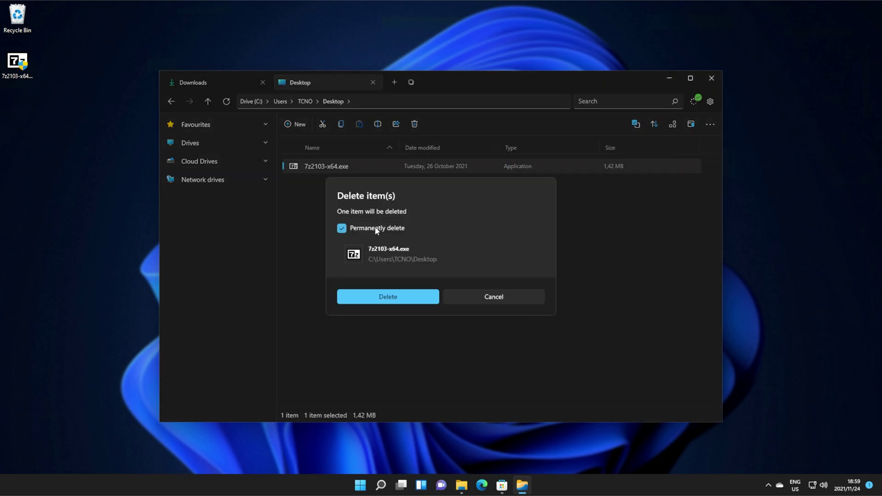
left_click(375, 227)
left_click(409, 295)
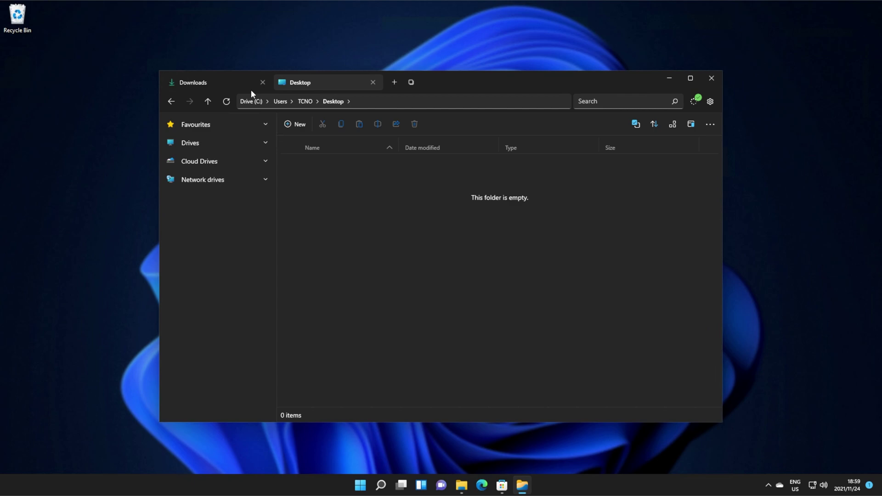
- Close the Downloads and Desktop tabs, shutting the Files window
left_click(236, 83)
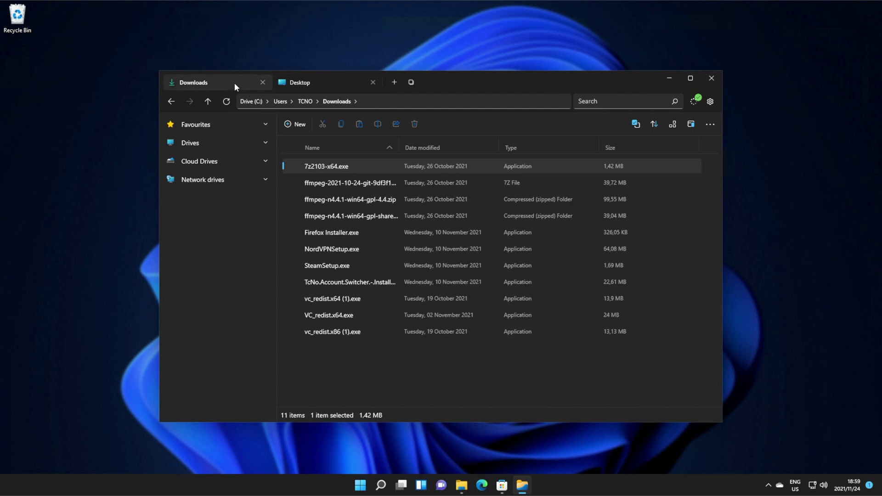
left_click(263, 83)
left_click(263, 83)
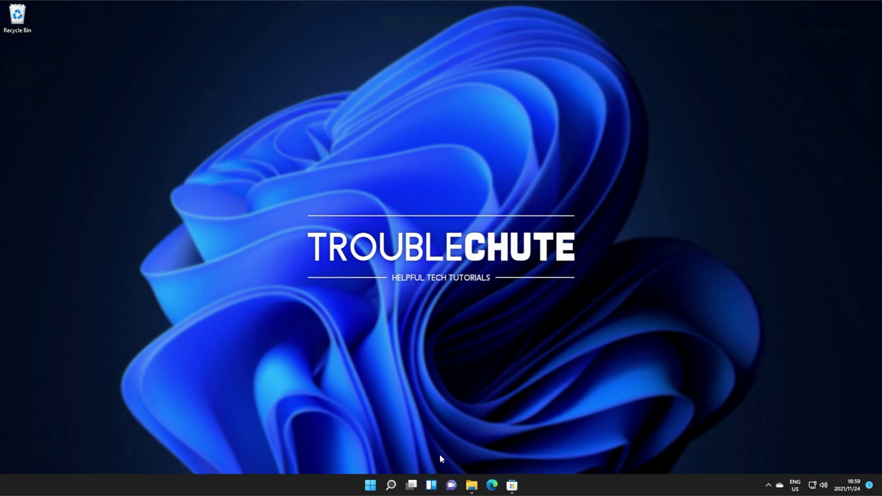
- Pin Files to the taskbar from the Start menu's Recommended list
left_click(370, 486)
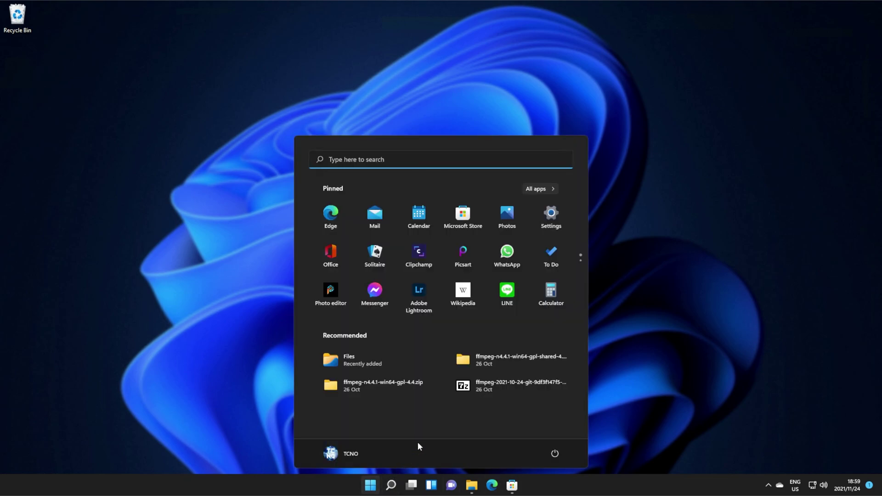
right_click(386, 358)
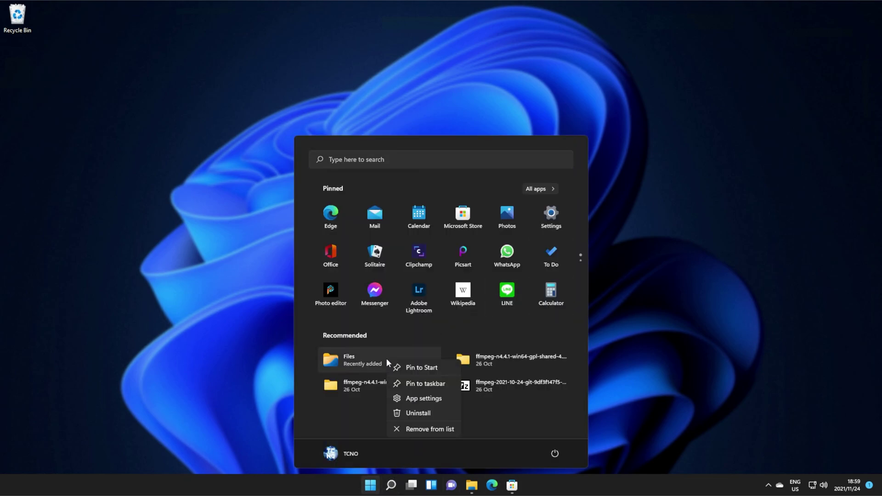
left_click(419, 383)
key("Escape")
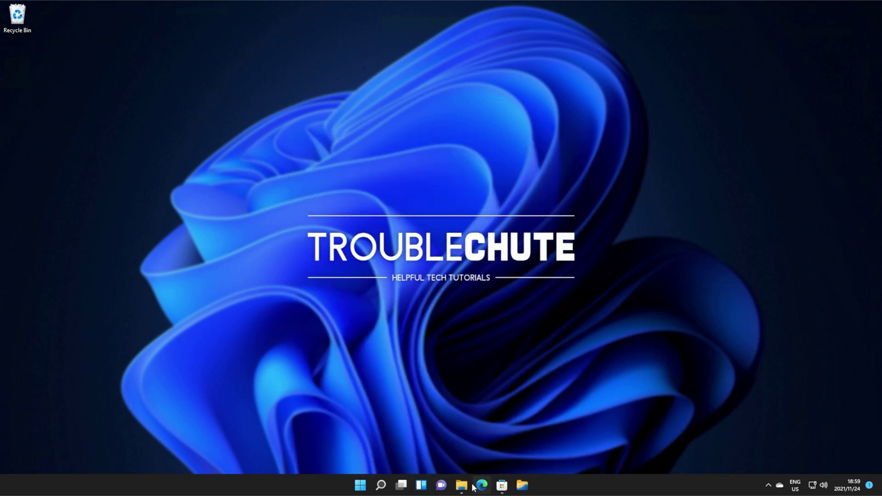
- Unpin File Explorer from the taskbar and close its open window
right_click(462, 486)
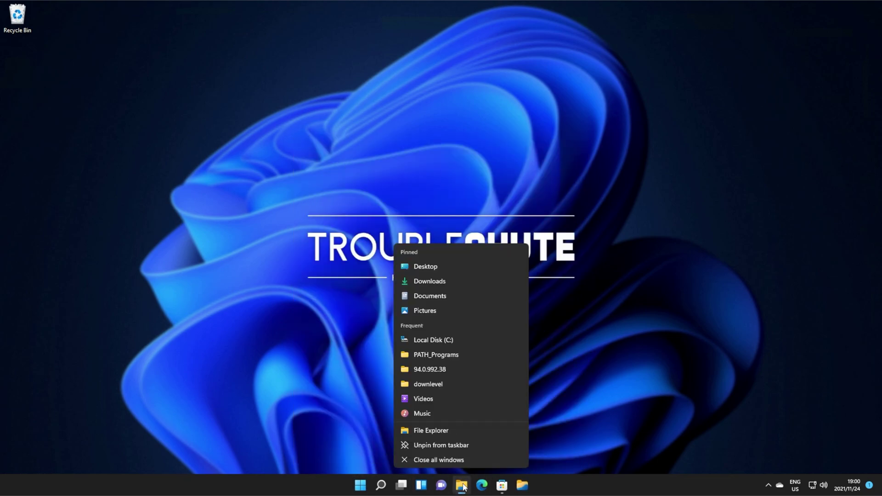
left_click(455, 445)
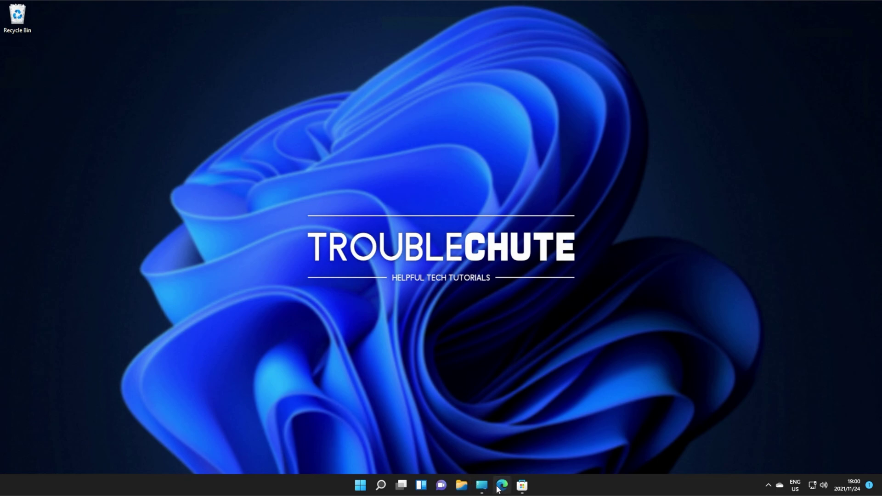
mouse_move(482, 486)
left_click(493, 455)
left_click(689, 99)
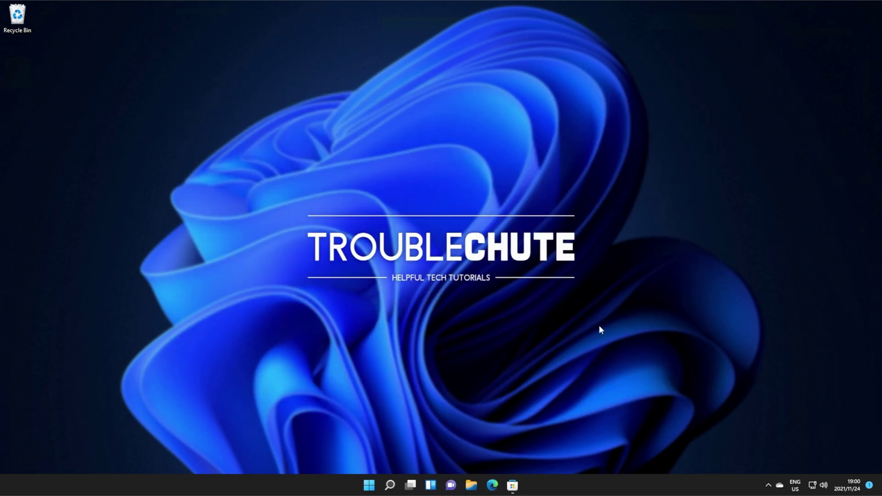
left_click(471, 485)
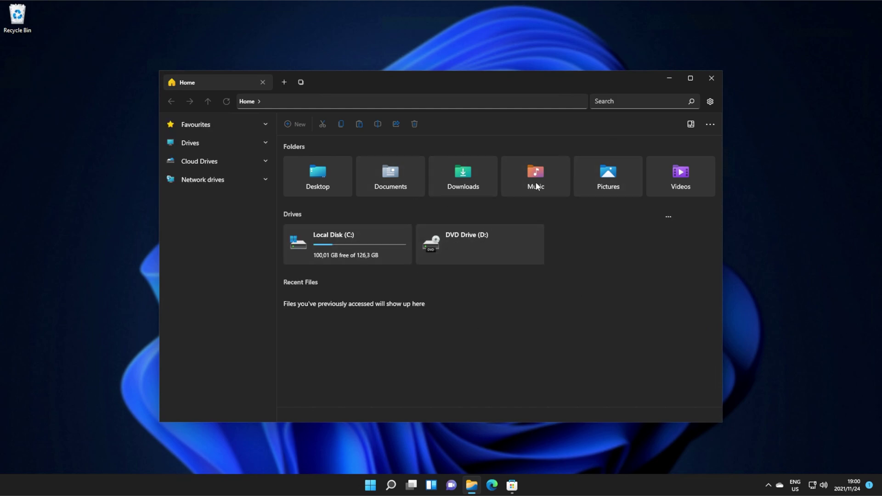
left_click(713, 78)
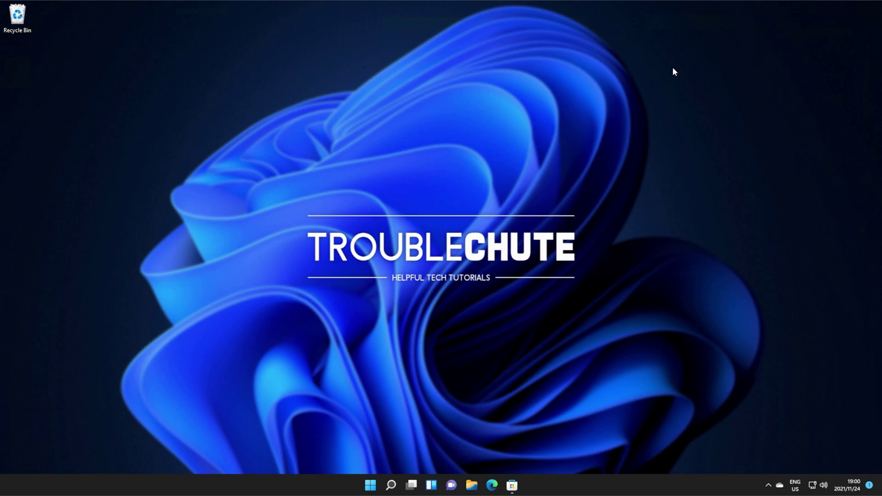
key("super+e")
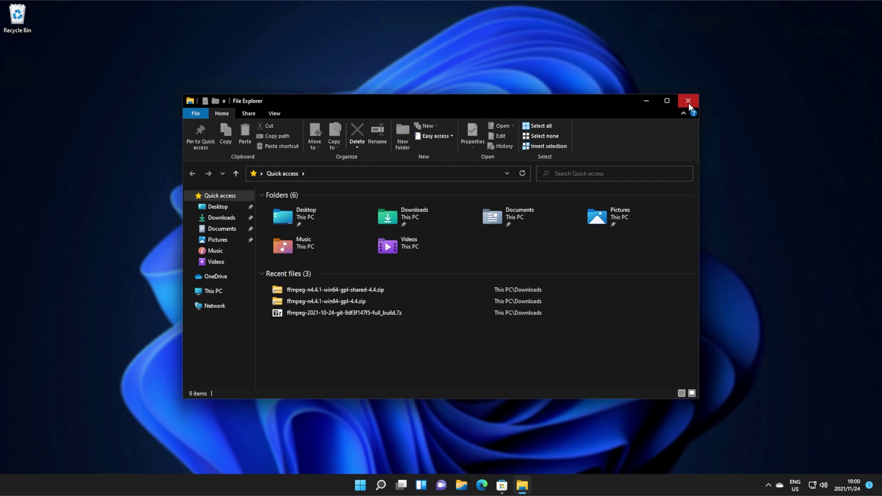
left_click(689, 106)
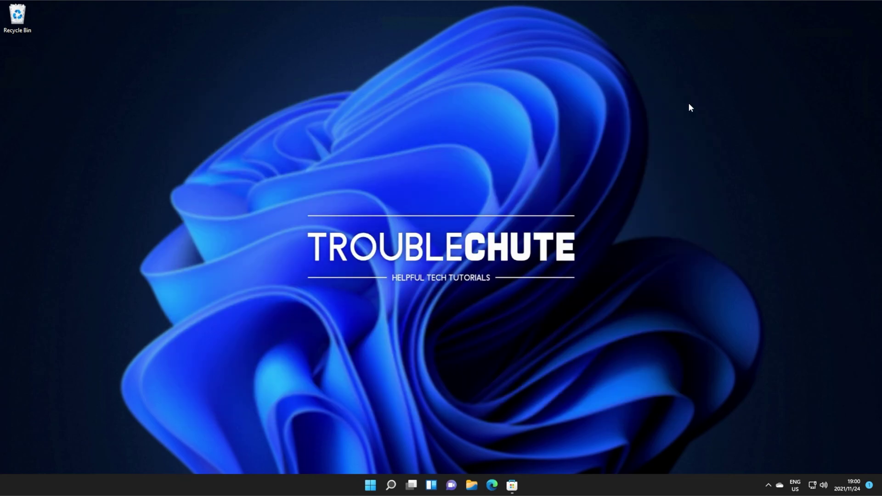